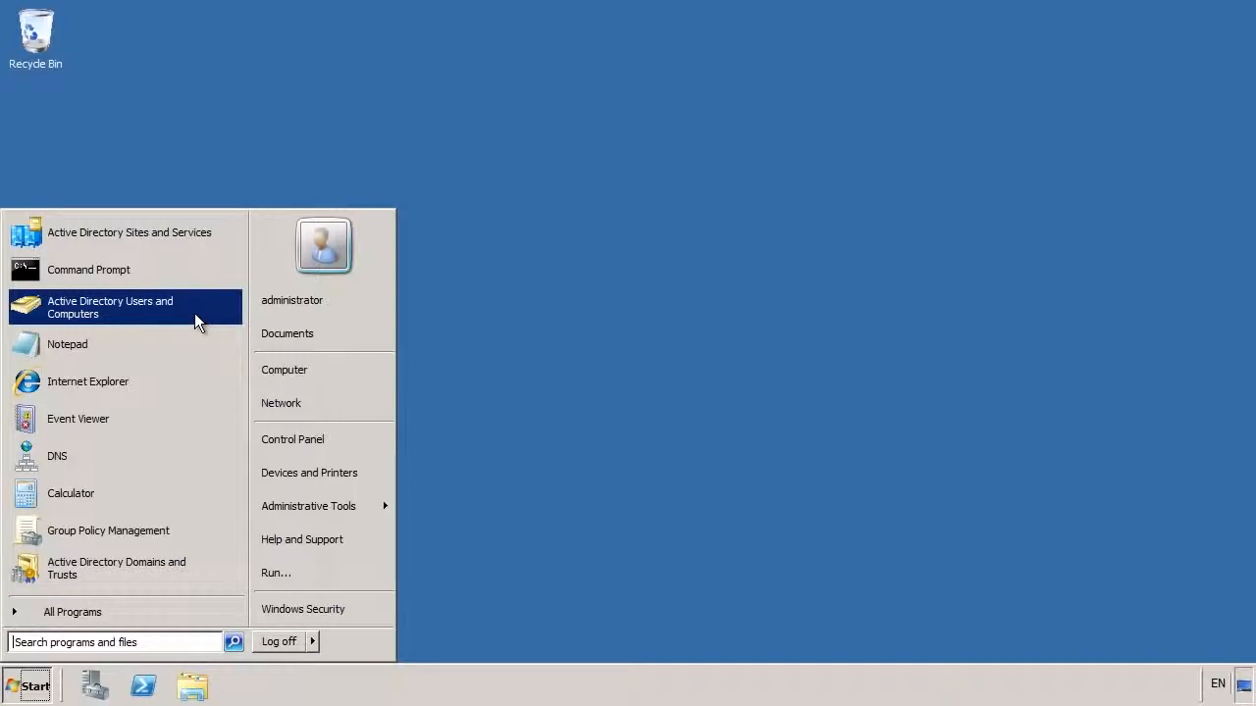
# Open Active Directory Users and Computers and display the Users container of the ITFreeTraining.local domain
pyautogui.click(195, 313)
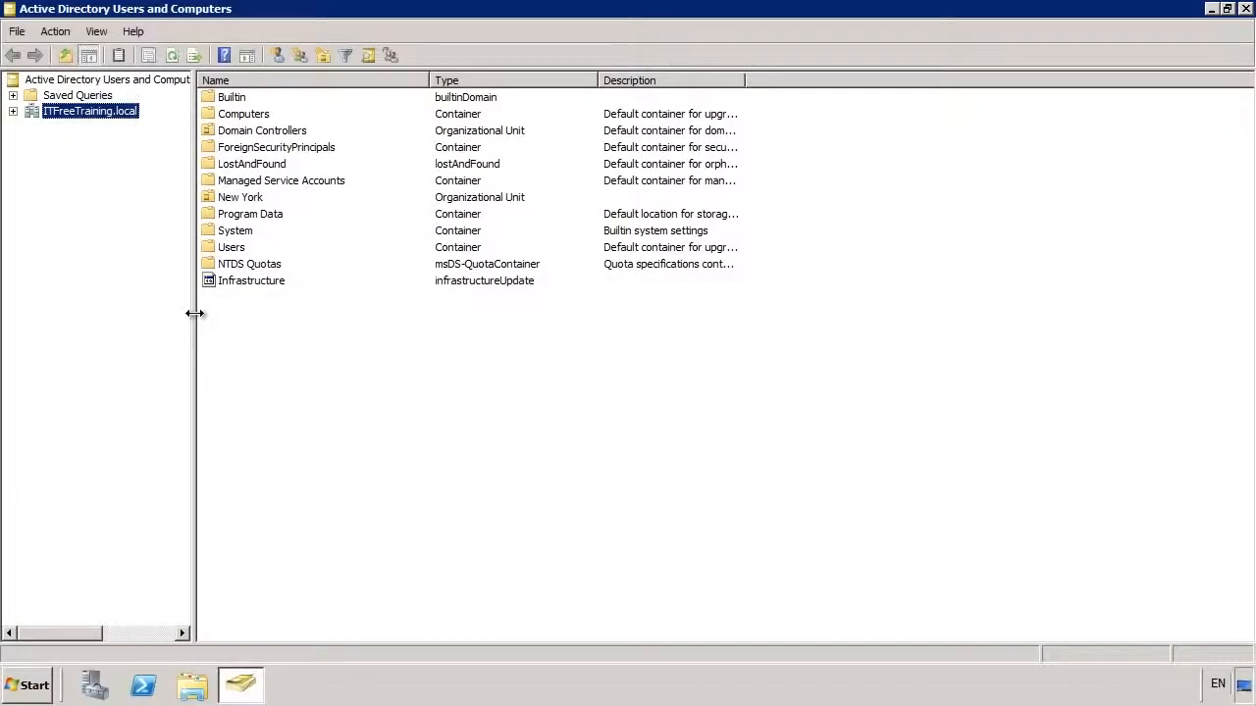
pyautogui.click(13, 110)
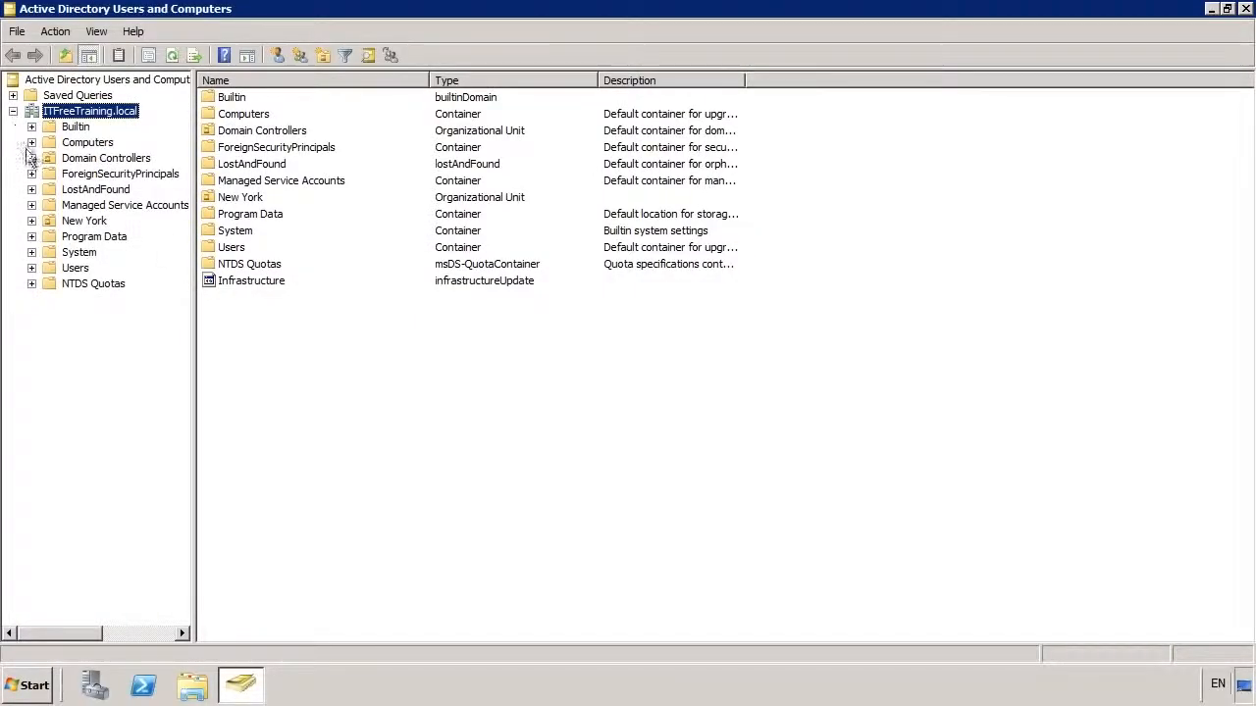
pyautogui.click(71, 268)
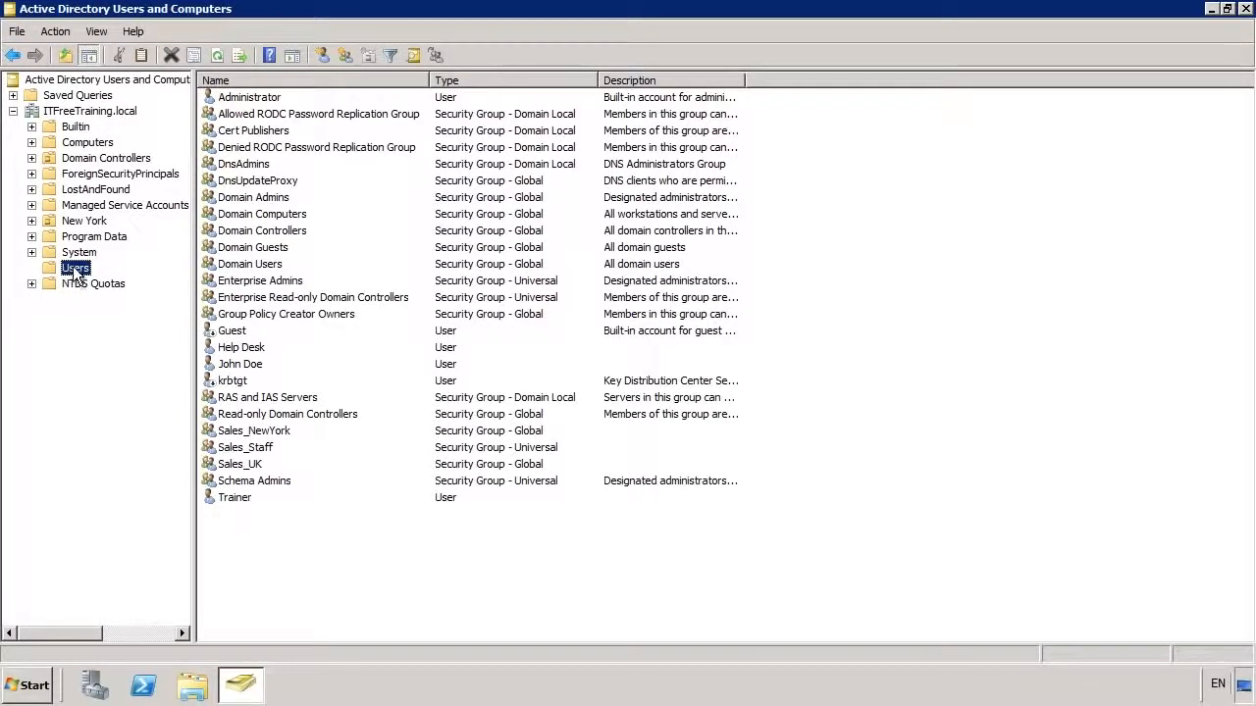
# Create a global security group named Invoice_Modify in the Users container
pyautogui.rightClick(93, 271)
pyautogui.moveTo(157, 321)
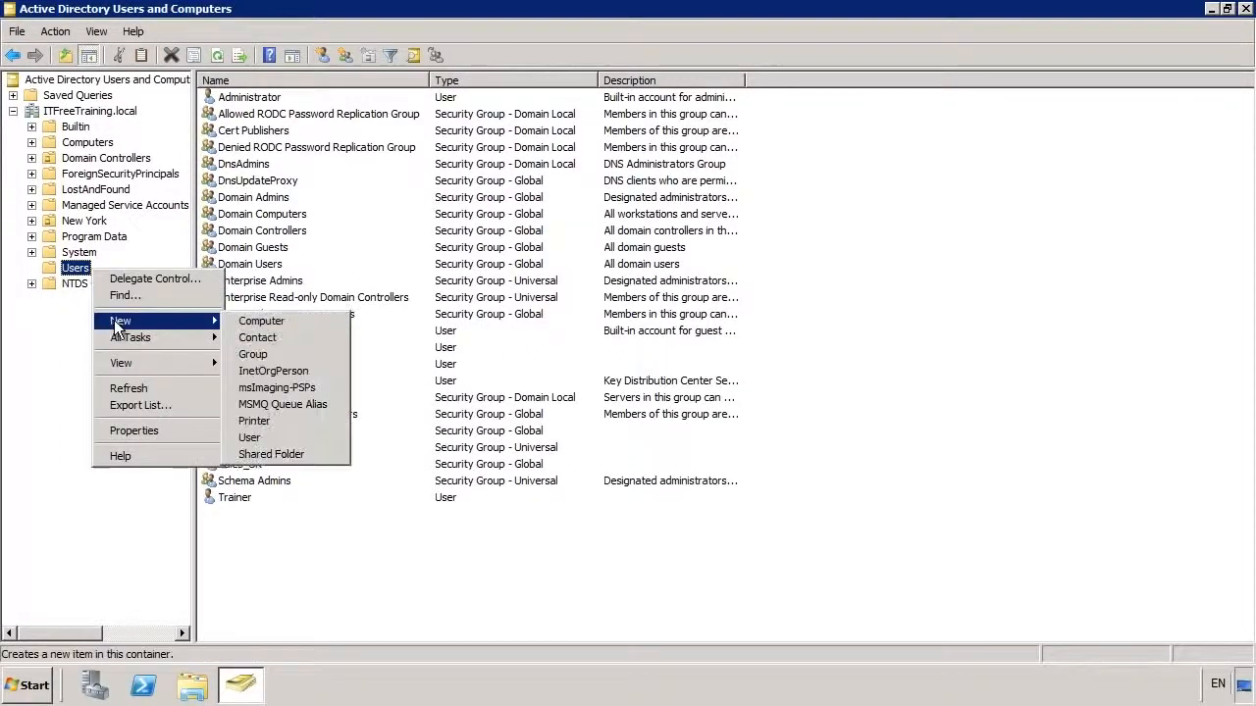
pyautogui.click(283, 358)
pyautogui.write('Invoice_Modif')
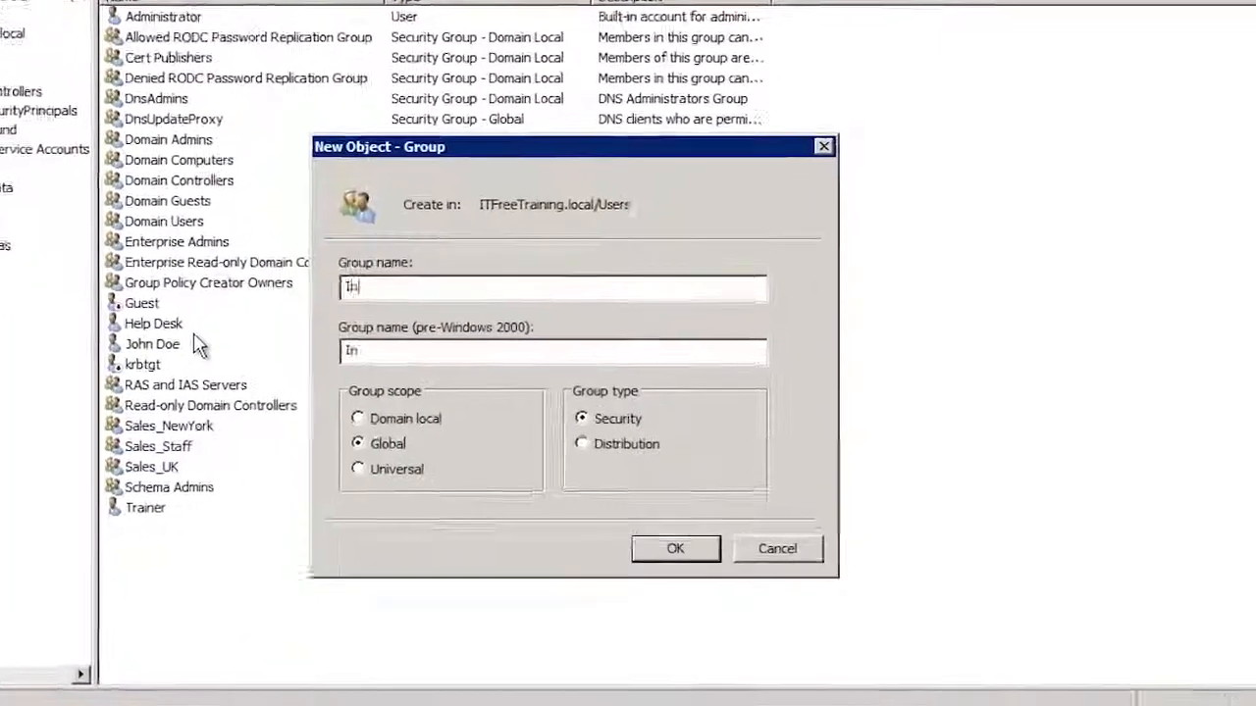
pyautogui.write('y')
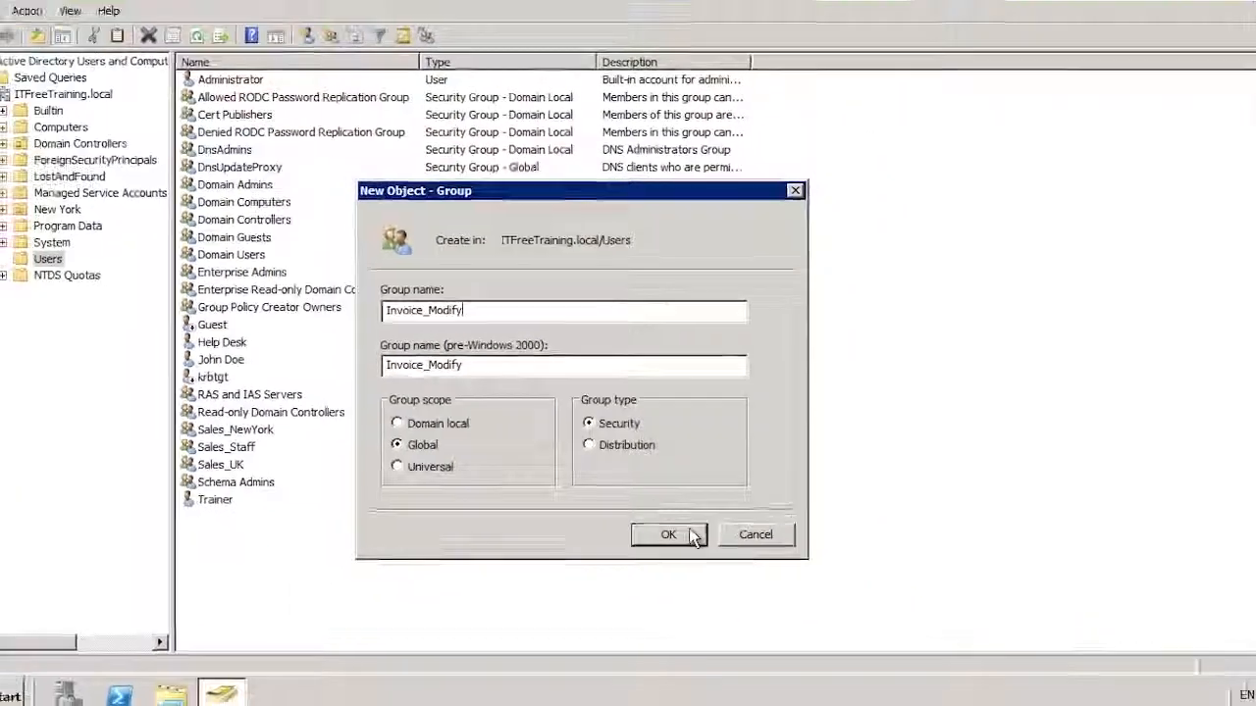
pyautogui.click(692, 579)
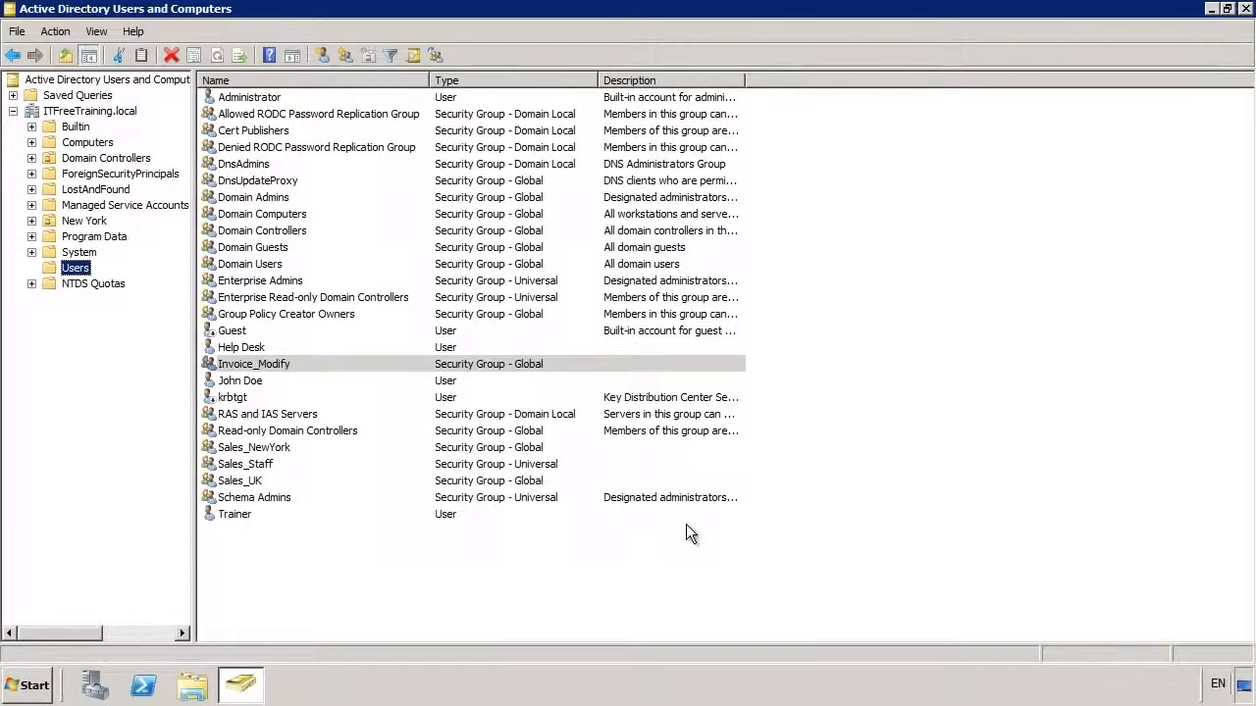
# Try to add the universal Sales_Staff group to the Invoice_Modify group
pyautogui.click(271, 464)
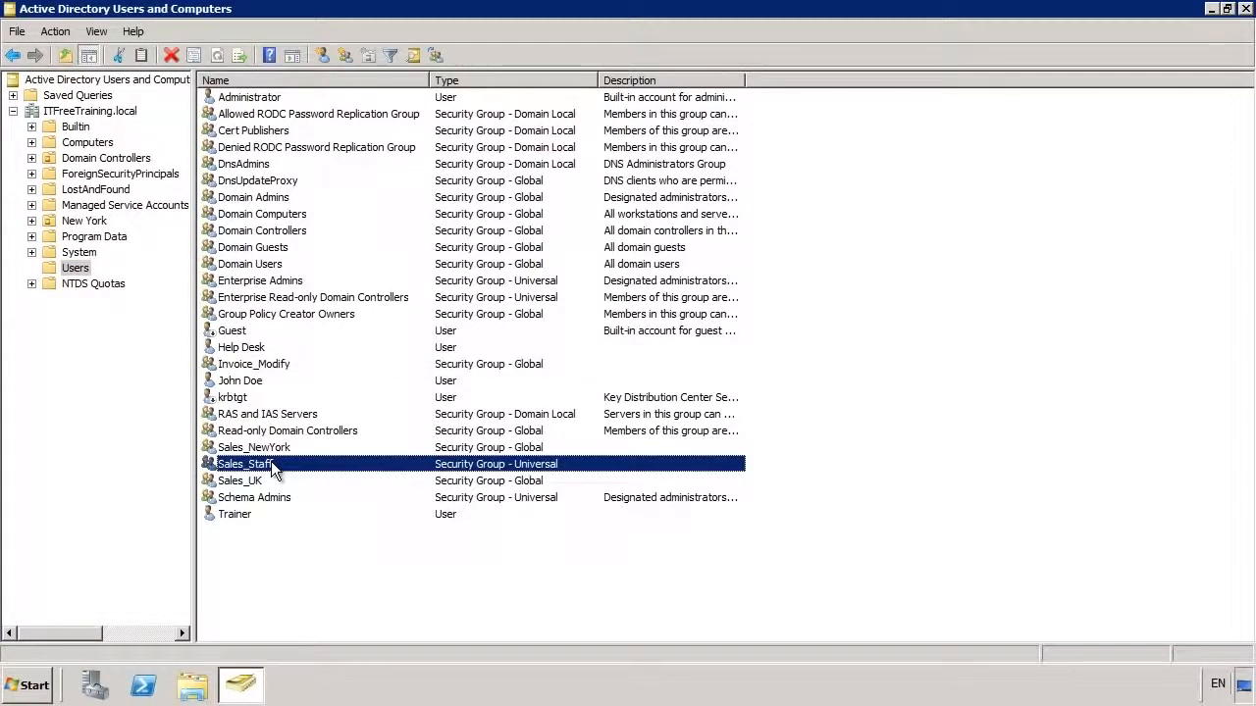
pyautogui.rightClick(271, 463)
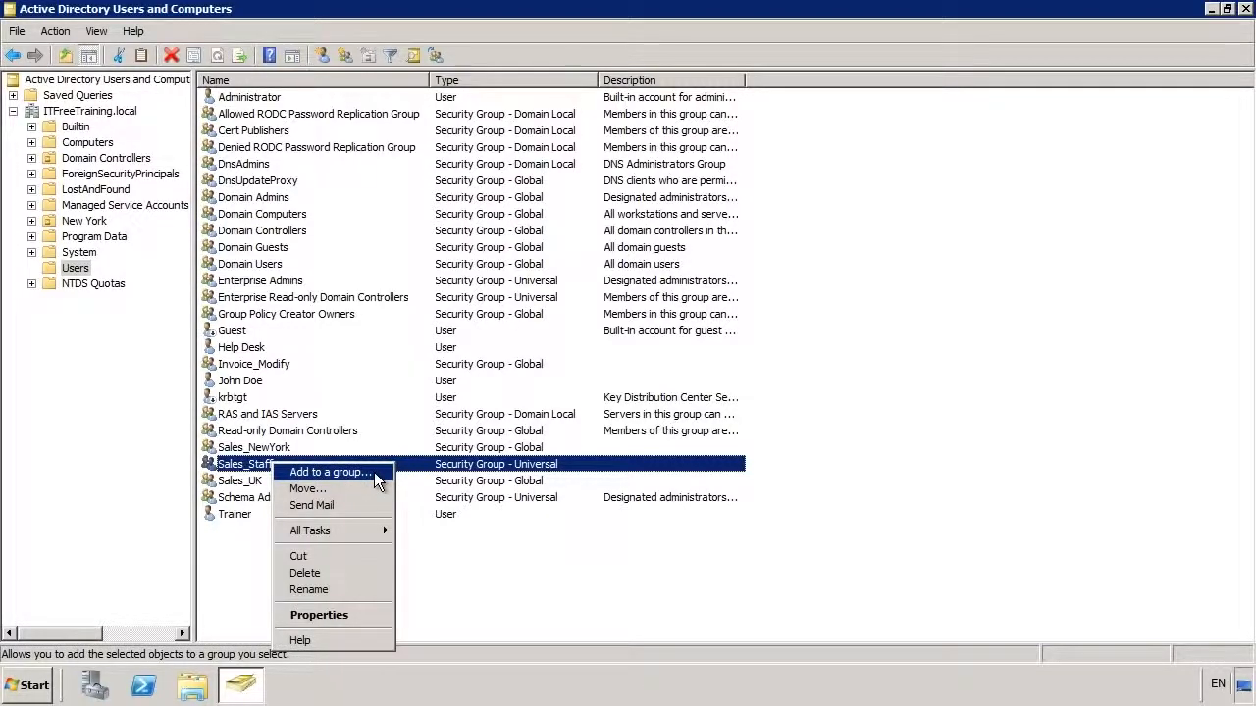
pyautogui.click(374, 472)
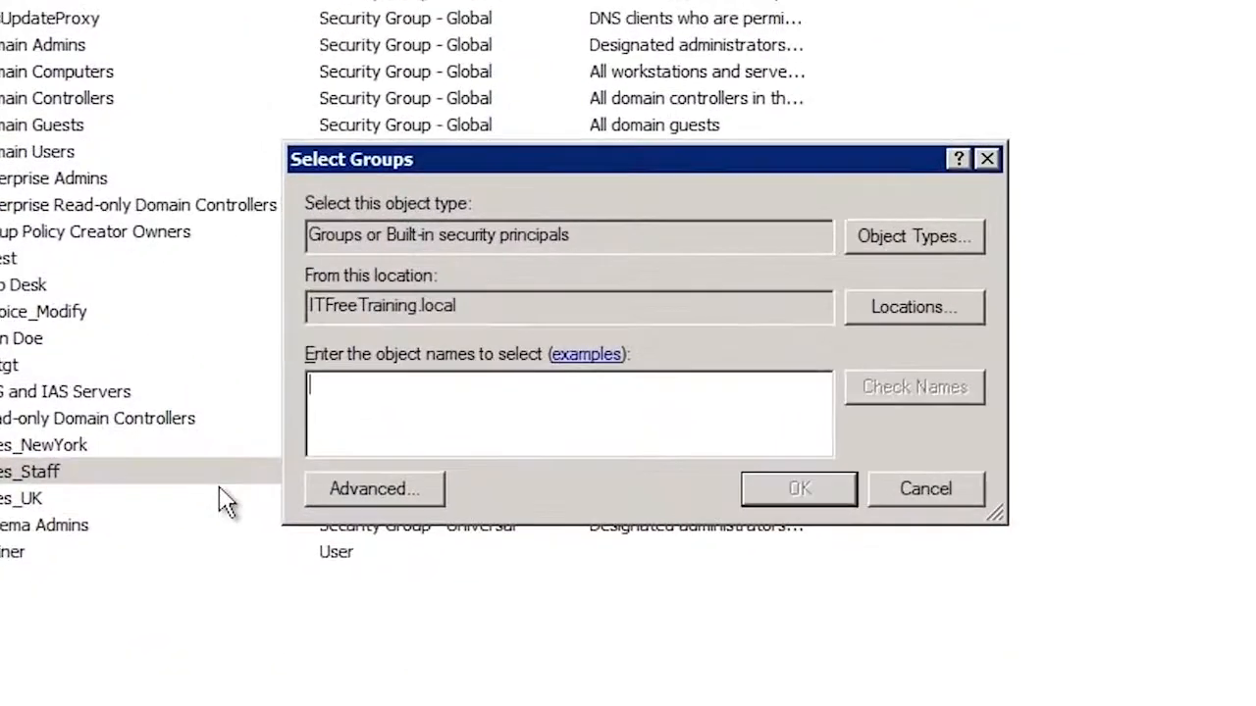
pyautogui.write('invoice_modify')
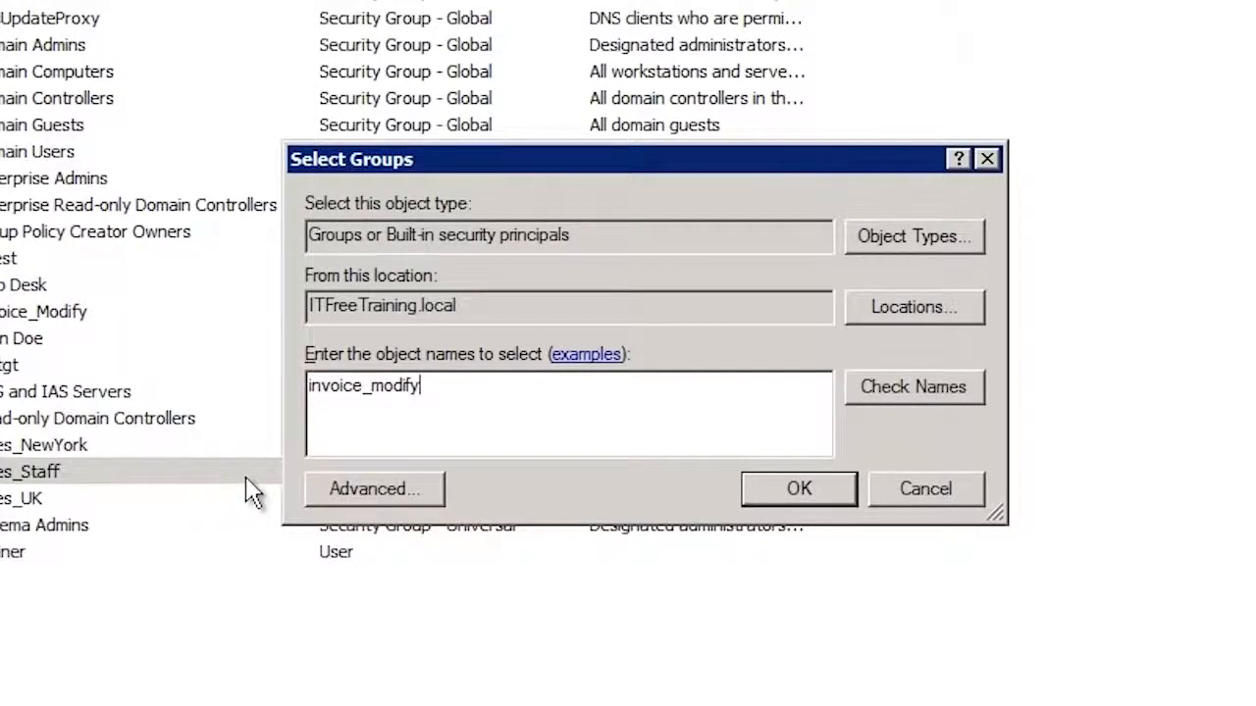
pyautogui.click(799, 489)
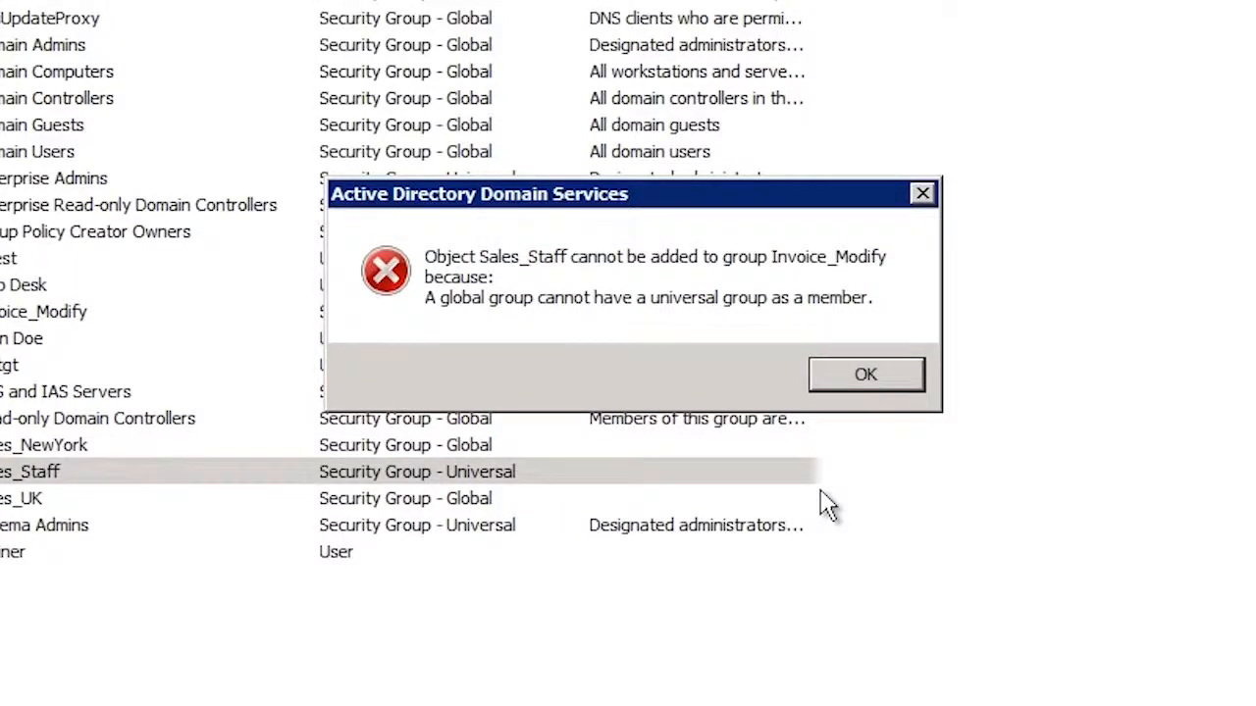
pyautogui.click(804, 393)
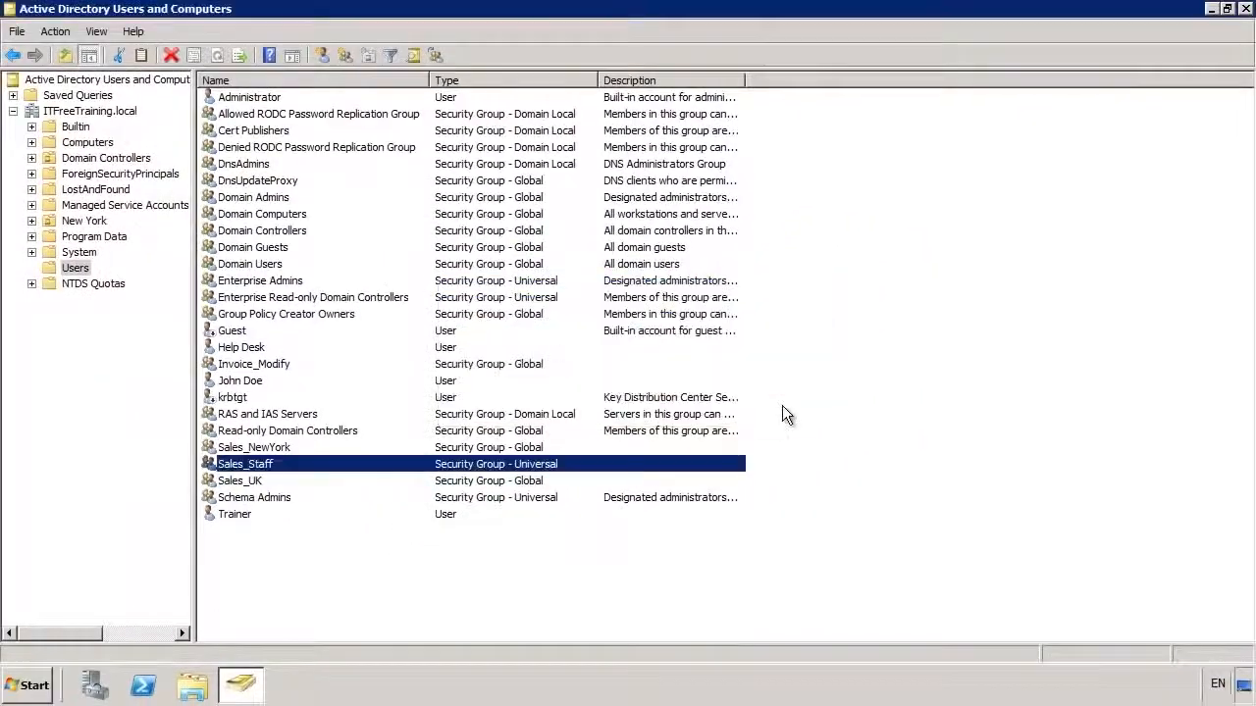
# Change the Sales_Staff group's scope to Global in its properties and show its members
pyautogui.rightClick(258, 464)
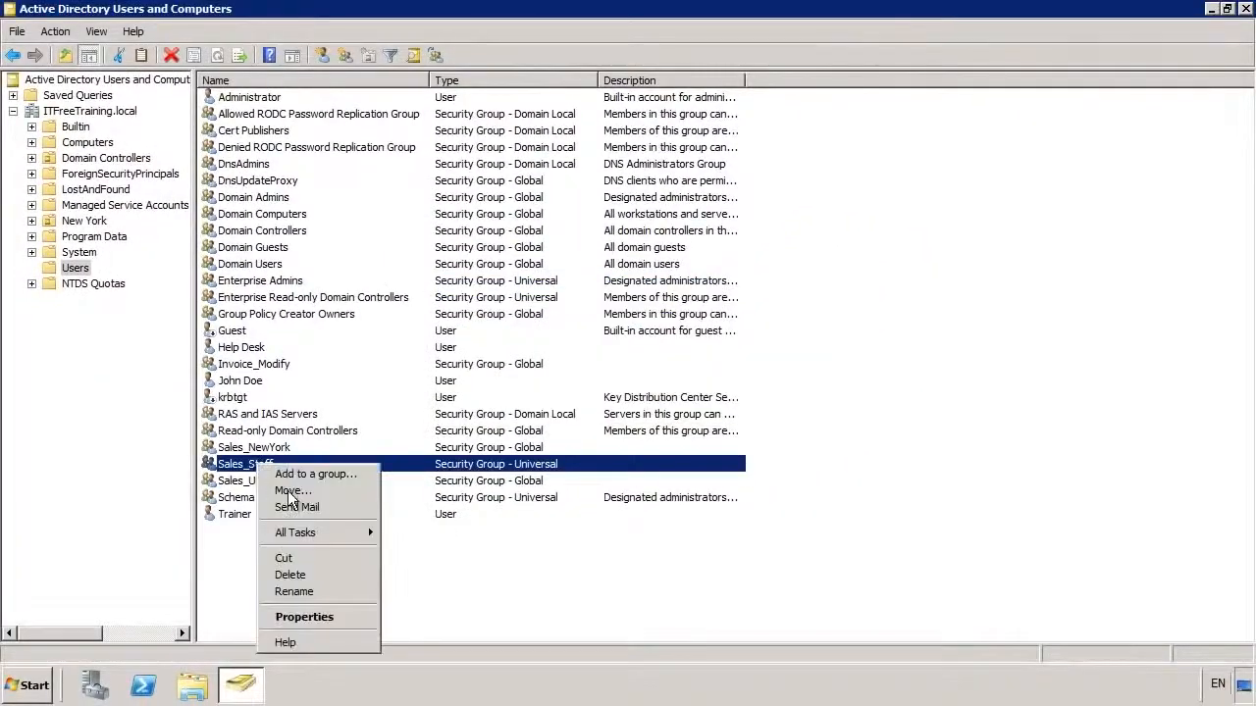
pyautogui.click(367, 618)
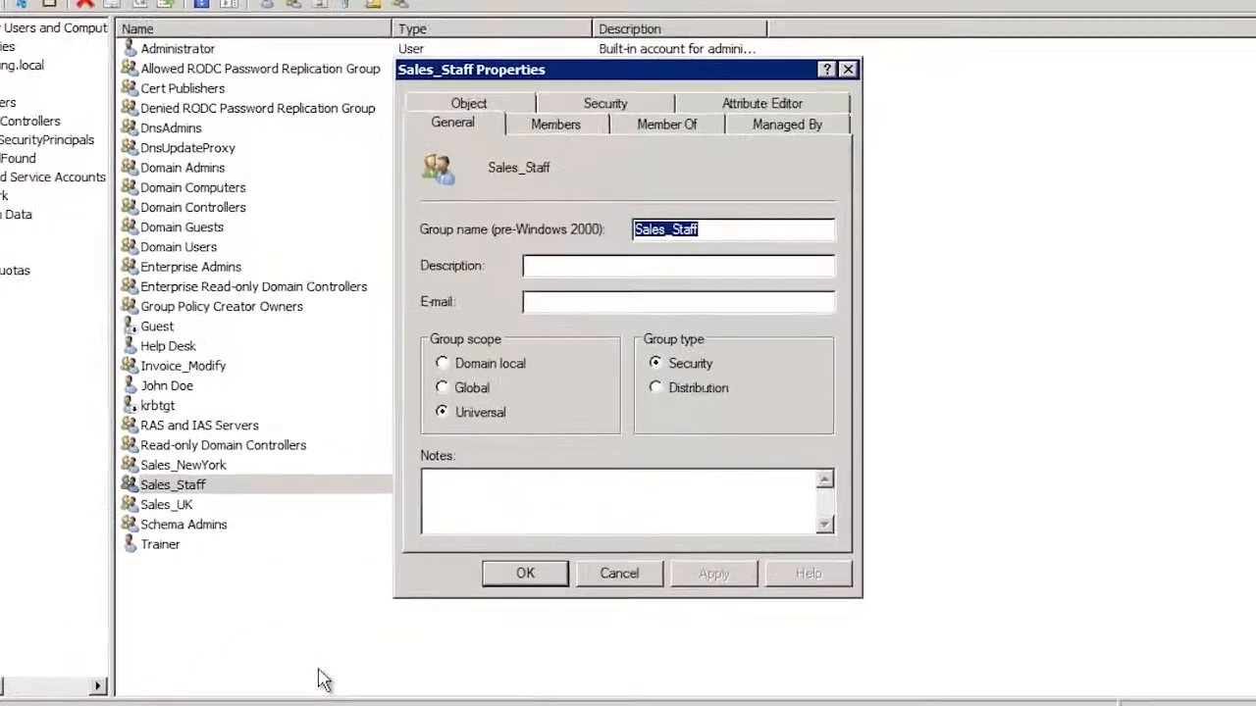
pyautogui.click(480, 393)
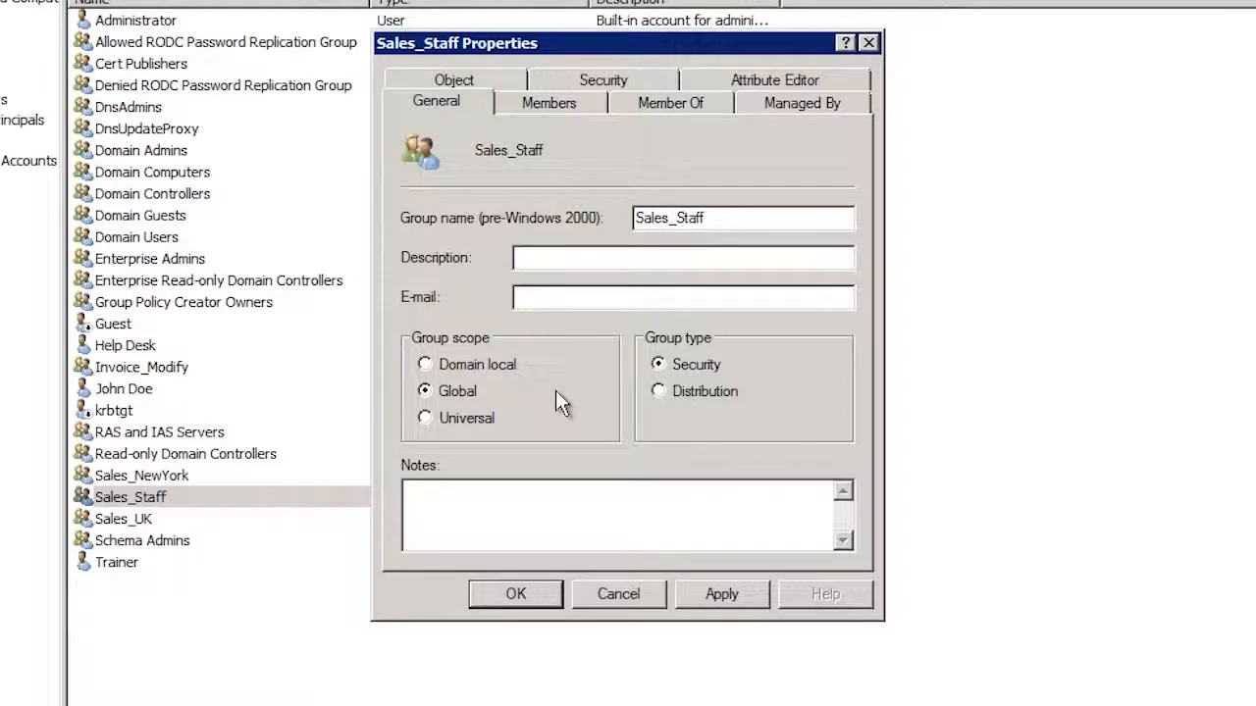
pyautogui.click(567, 108)
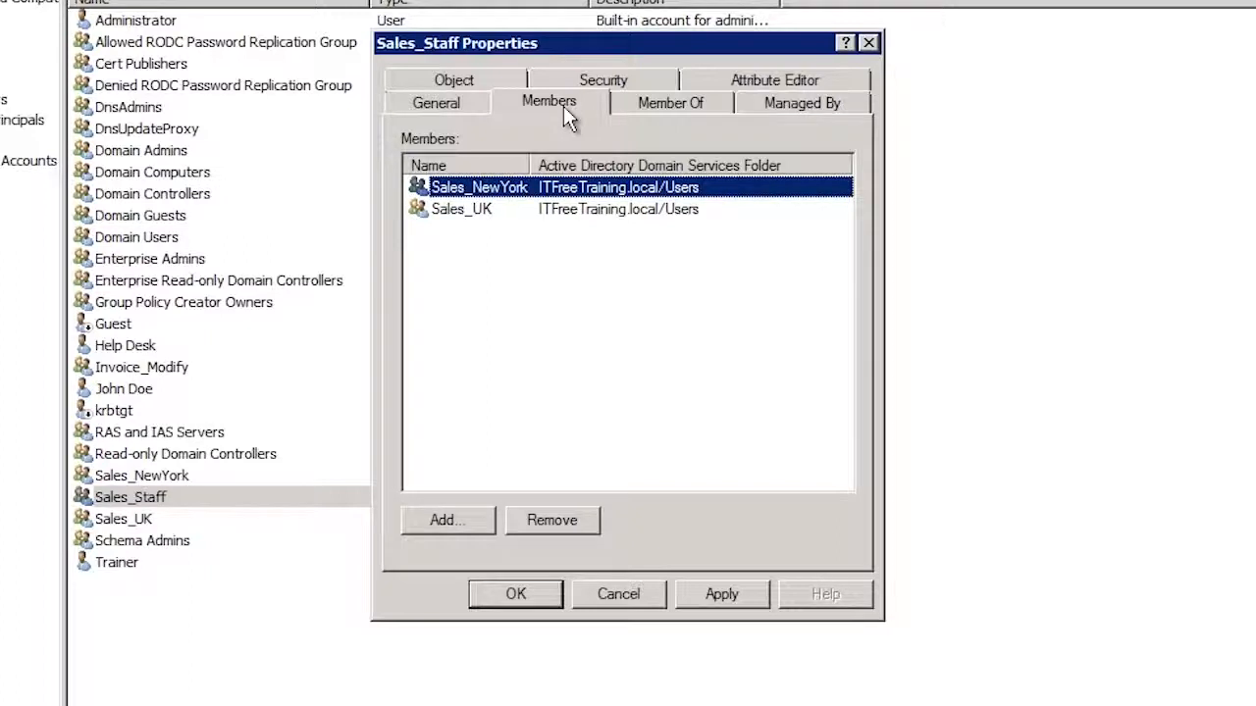
# Make Sales_Staff a member of the Invoice_Modify group through its properties and save the changes
pyautogui.click(662, 112)
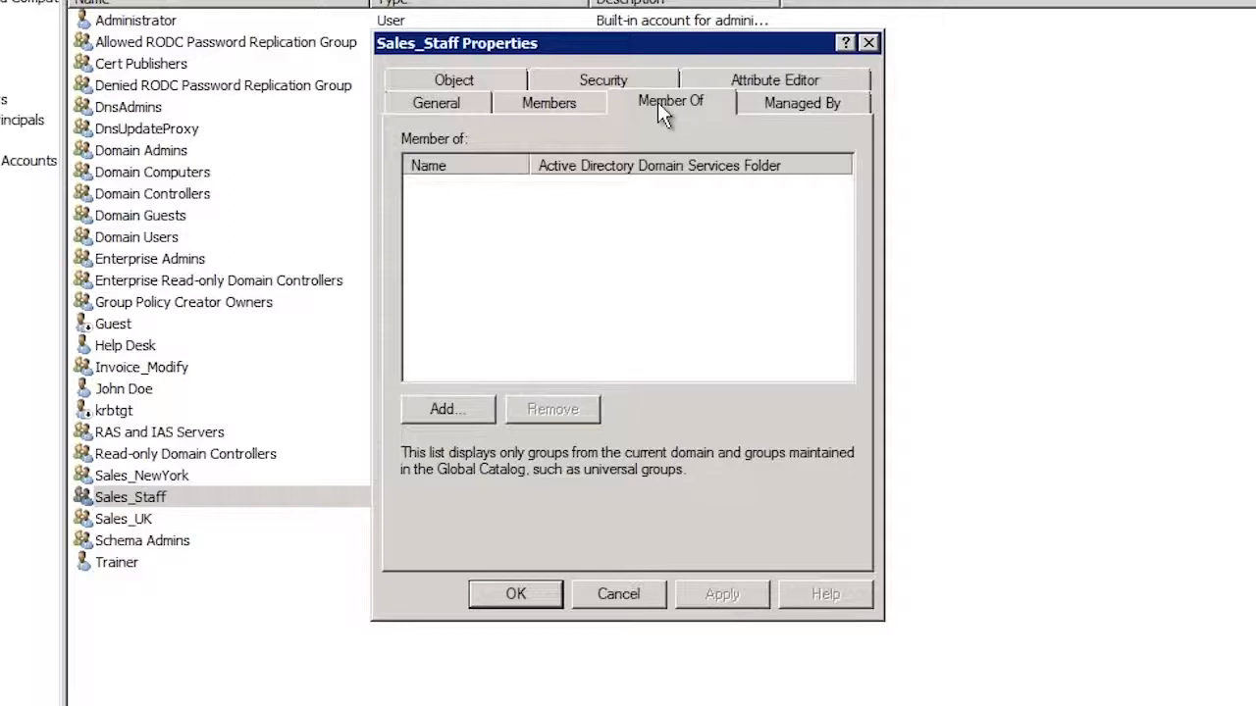
pyautogui.click(444, 407)
pyautogui.write('invoice_modif')
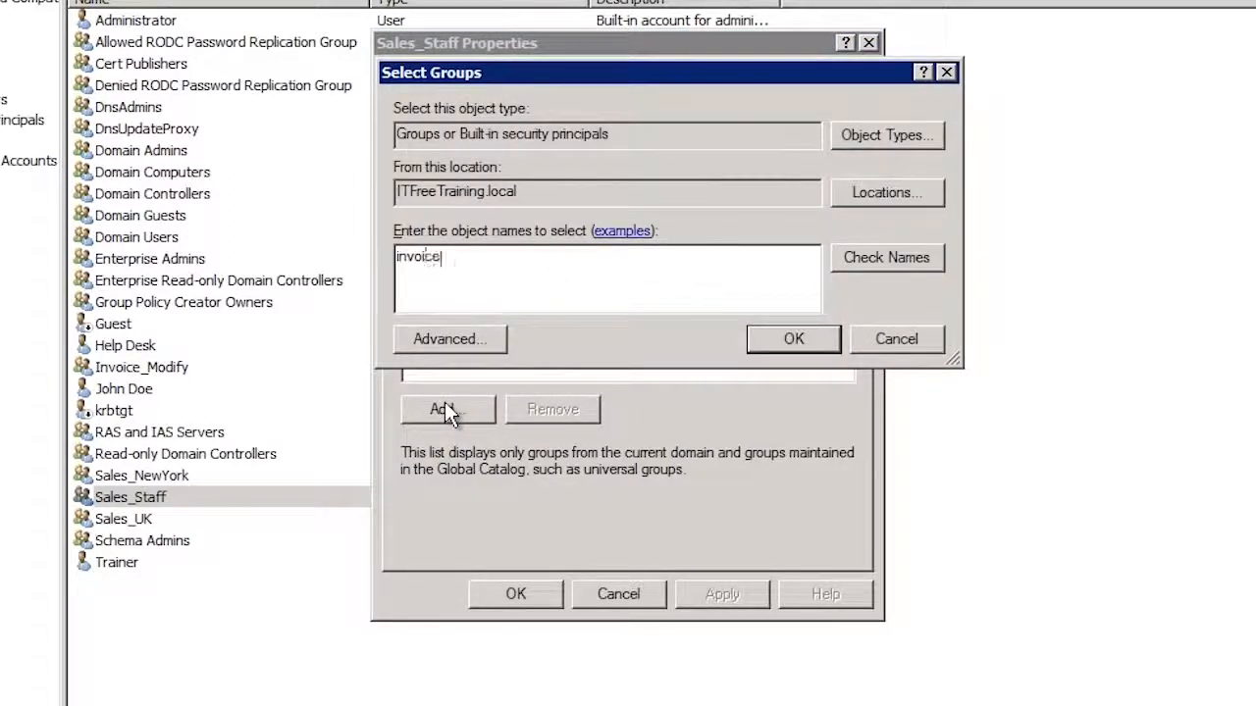
pyautogui.write('y')
pyautogui.press('Return')
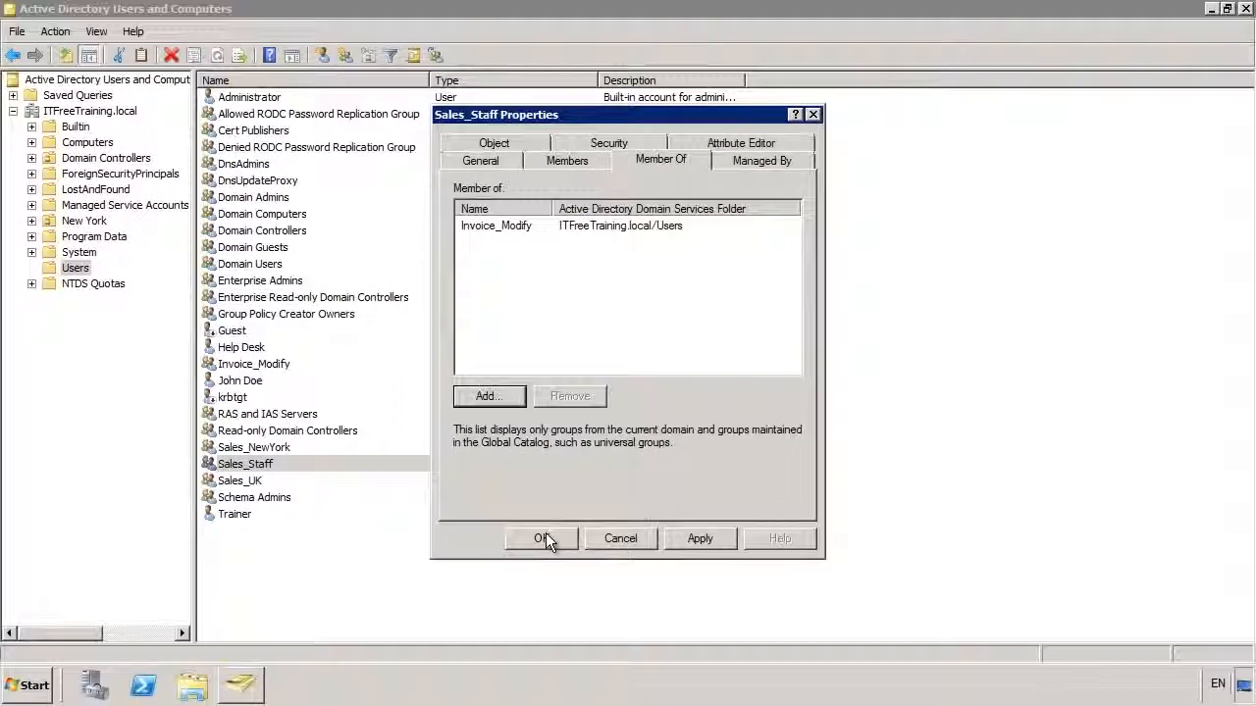
pyautogui.click(545, 538)
# Rename the Sales_Staff group to GSales_Staff, including its pre-Windows 2000 name
pyautogui.rightClick(252, 463)
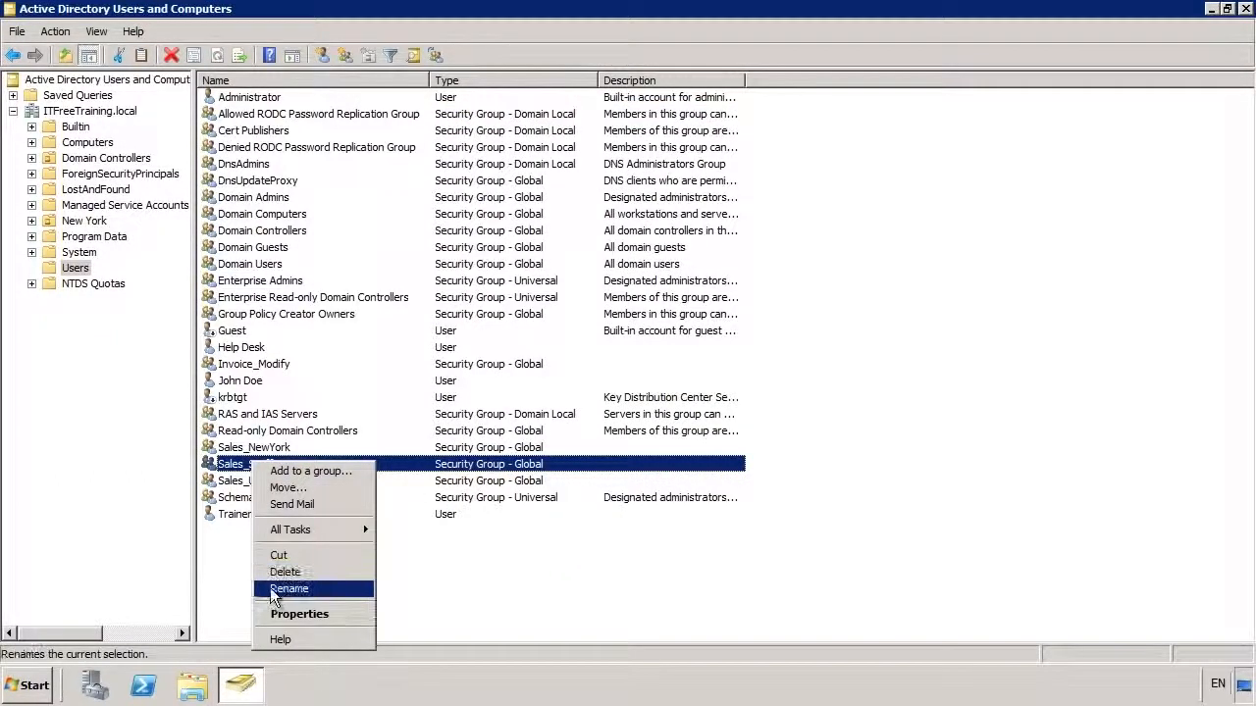
pyautogui.click(347, 589)
pyautogui.press('Home')
pyautogui.write('G')
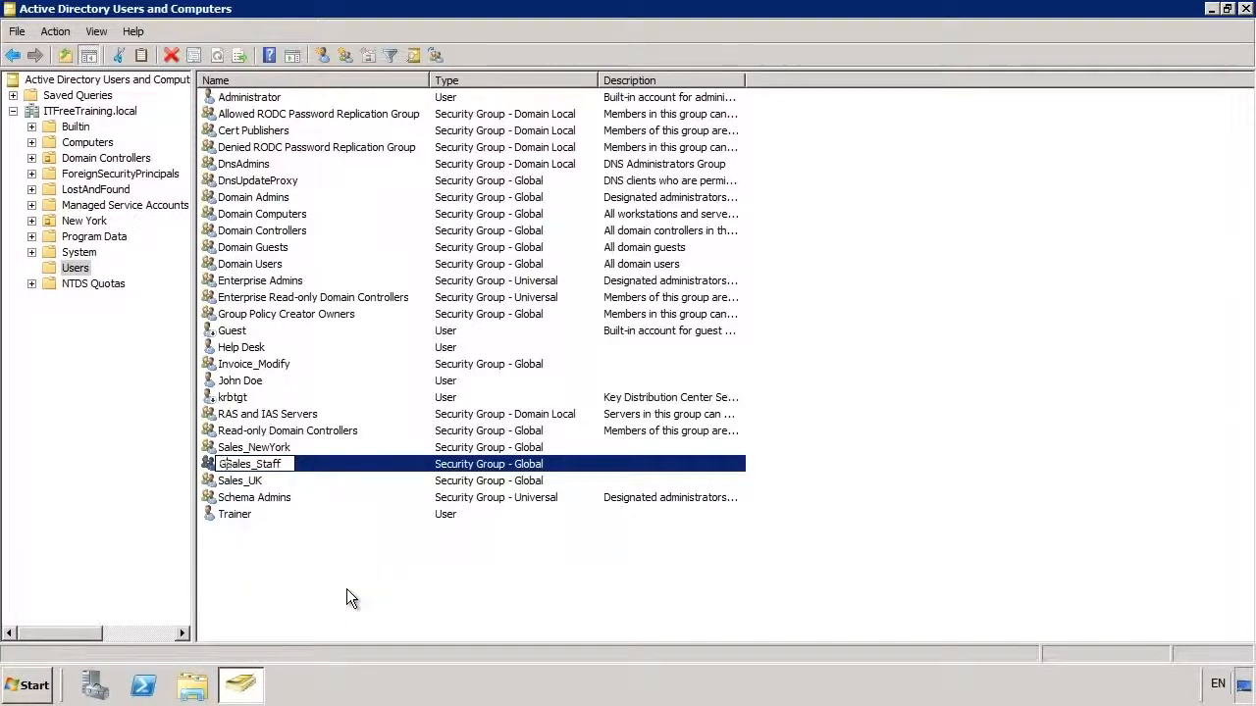
pyautogui.press('Return')
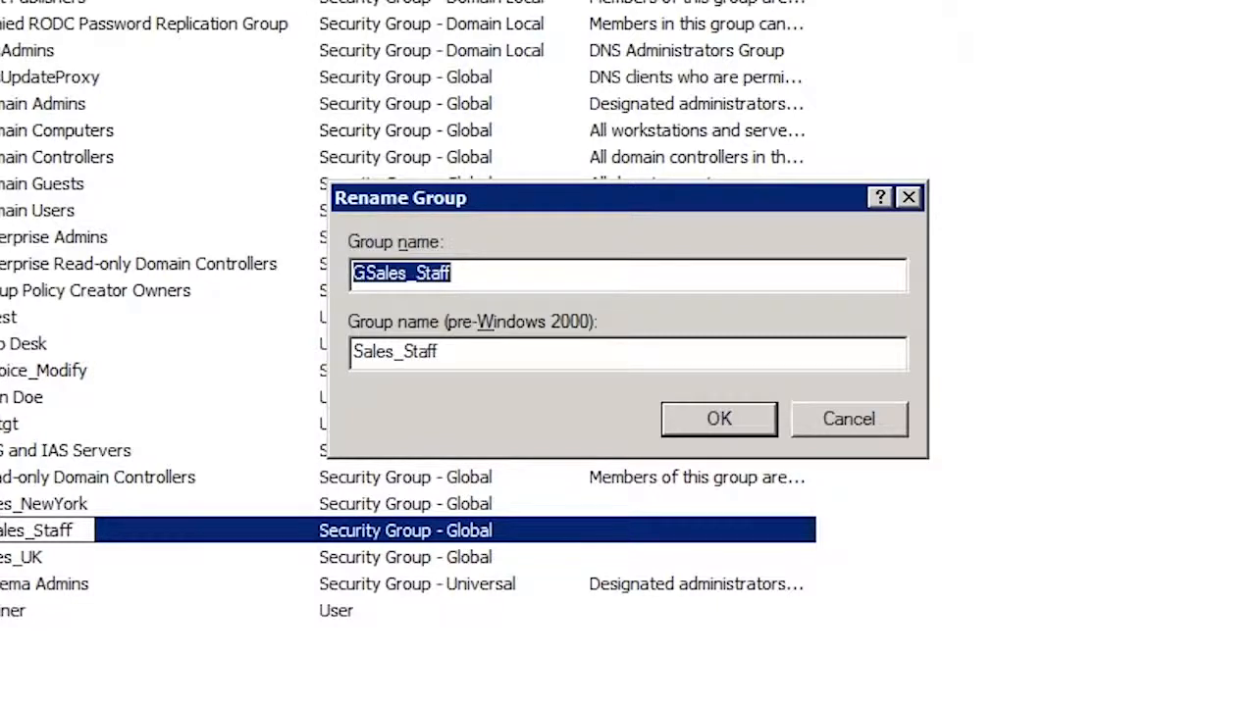
pyautogui.click(461, 356)
pyautogui.press('Home')
pyautogui.write('G')
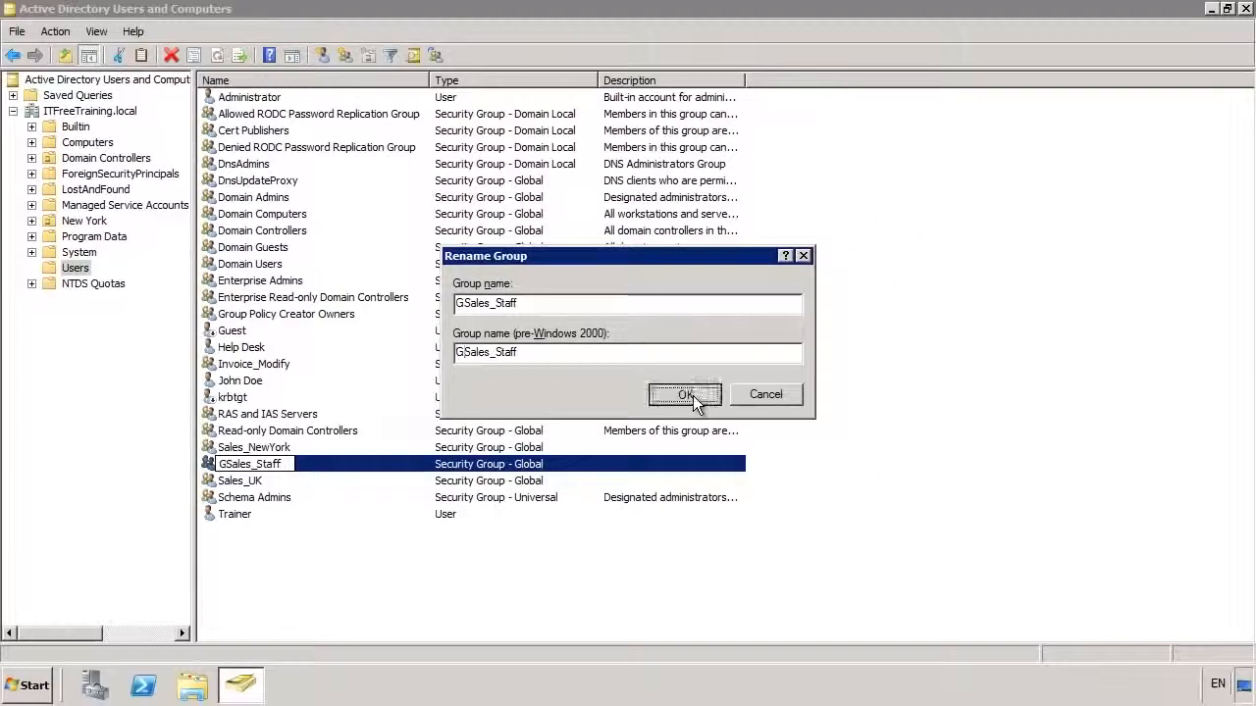
pyautogui.click(699, 406)
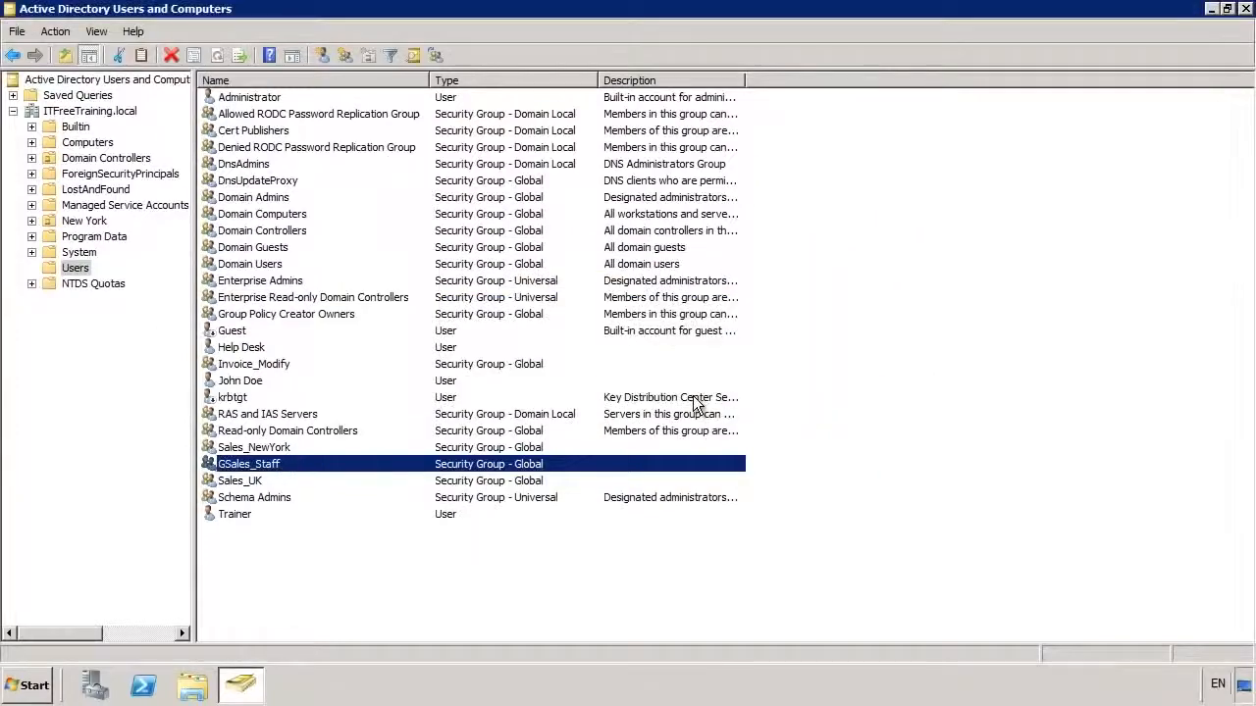